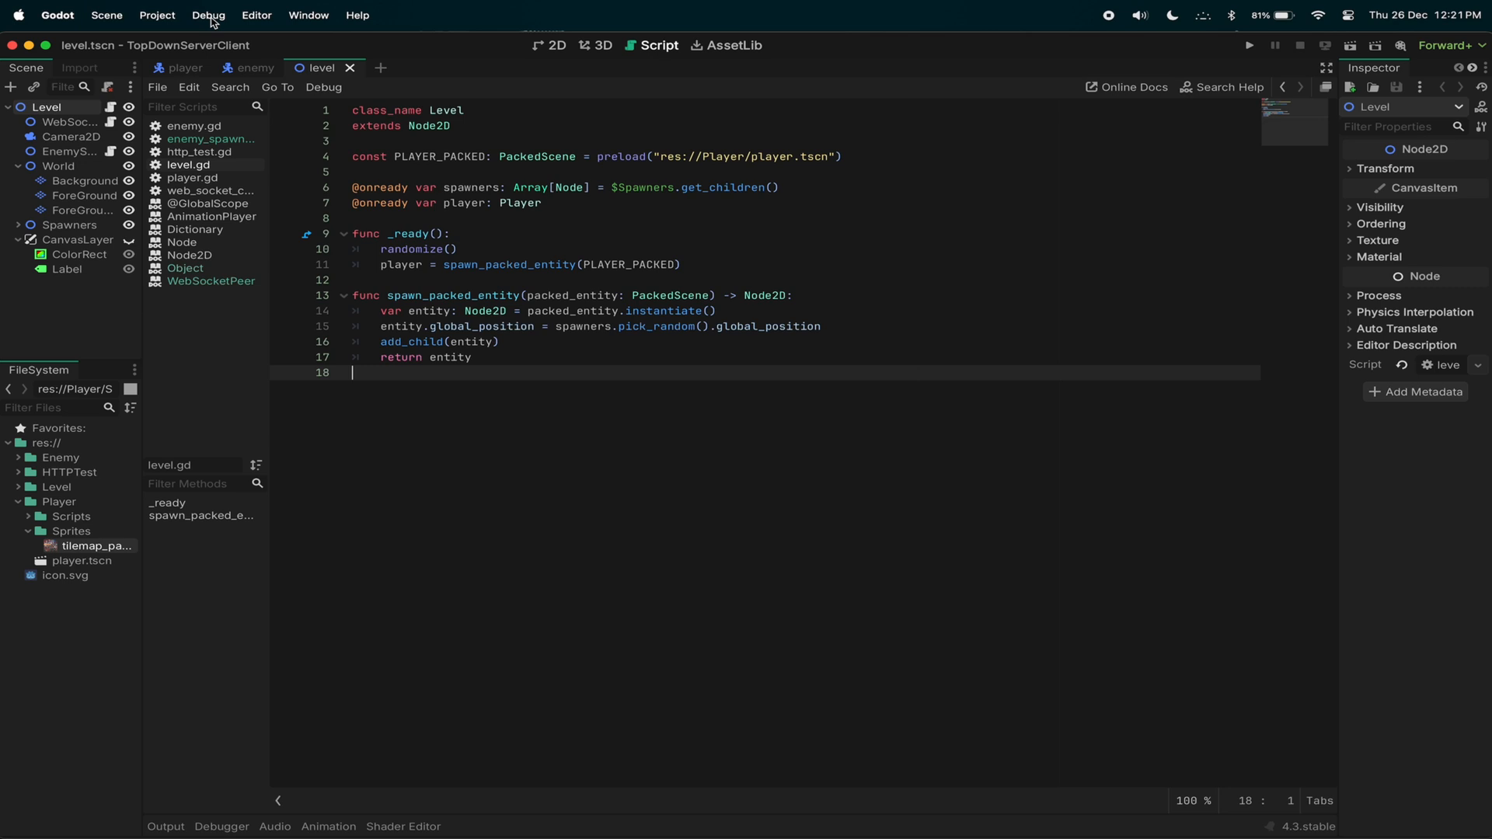
Bring up Debug > Customize Run Instances to launch 3 game instances.
click(209, 15)
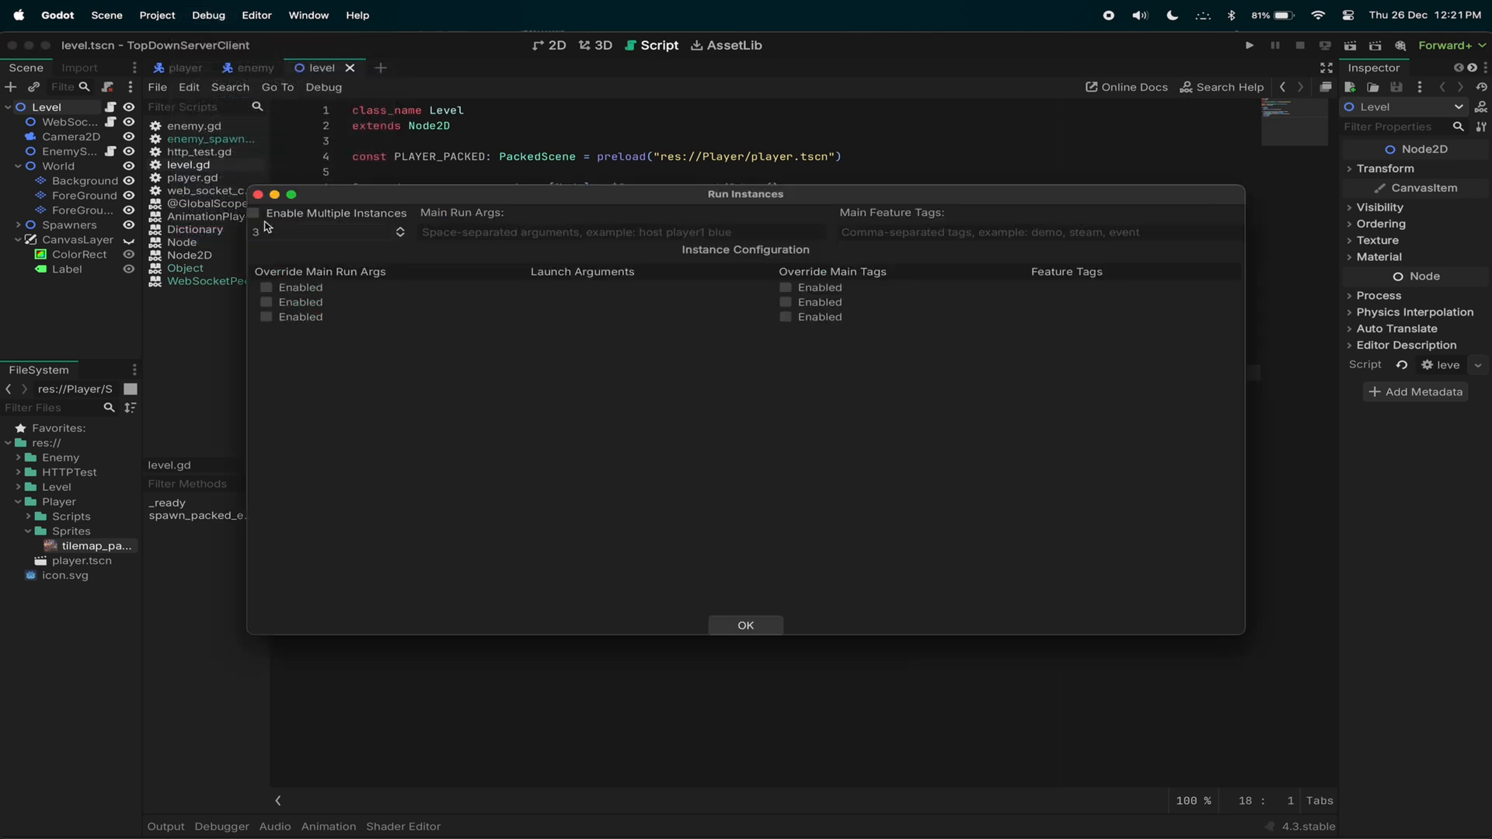